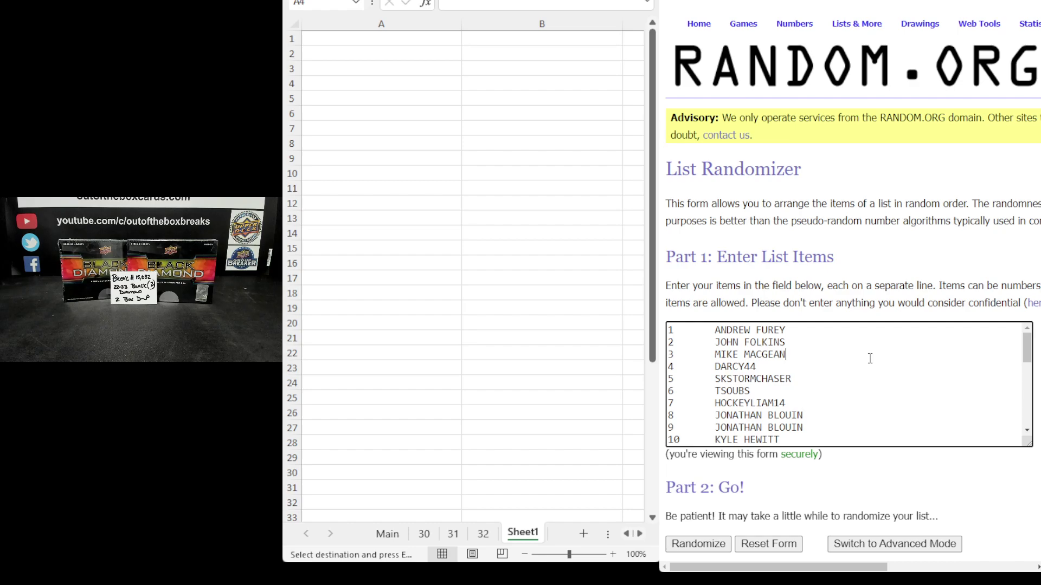
# Step: Randomize the 32 participants, re-shuffle them three more times, then copy the final list
pyautogui.scroll(-1, 870, 358)
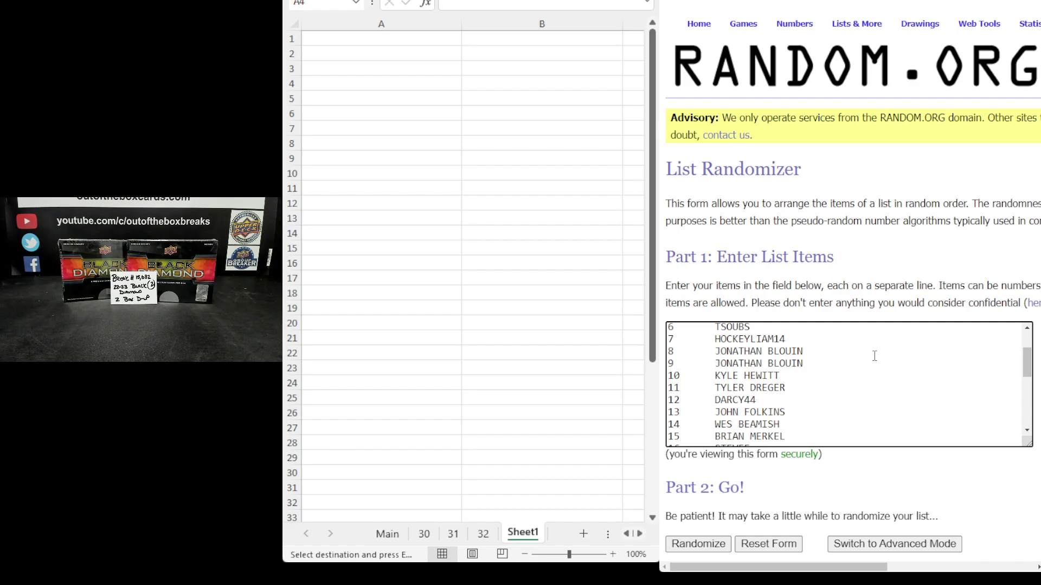
pyautogui.scroll(-1, 873, 358)
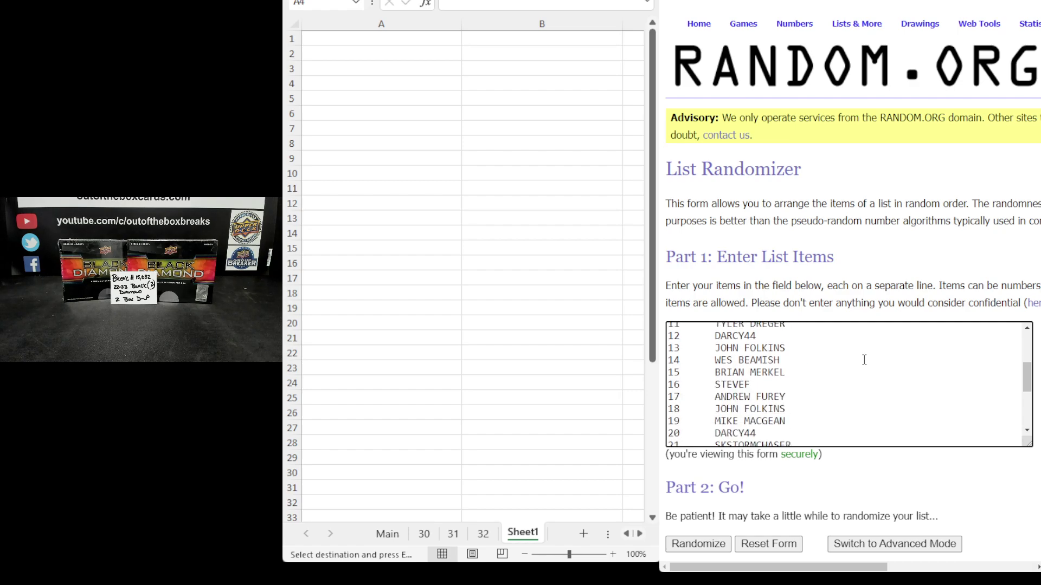
pyautogui.scroll(-3, 864, 360)
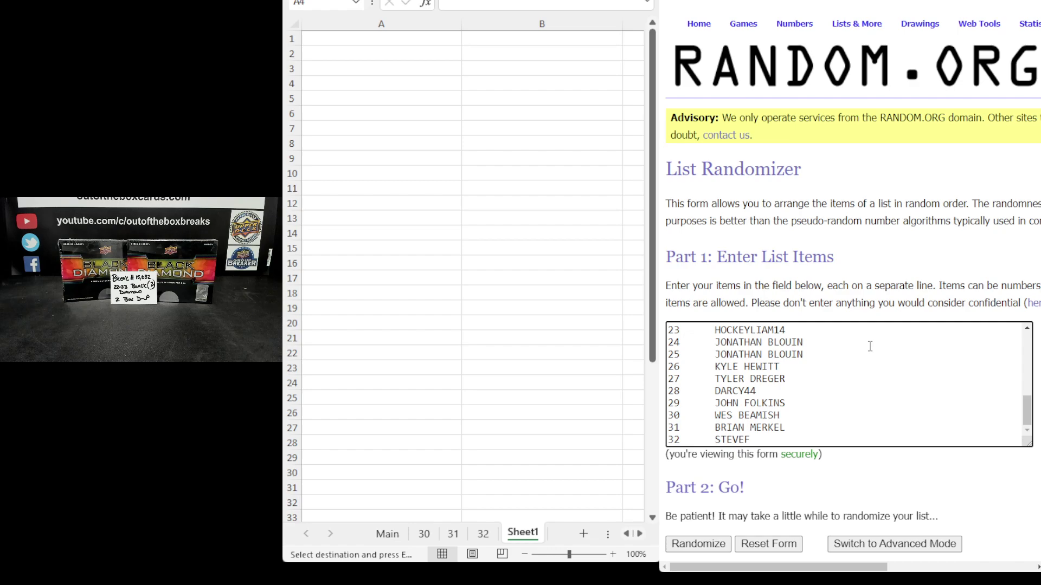
pyautogui.click(699, 545)
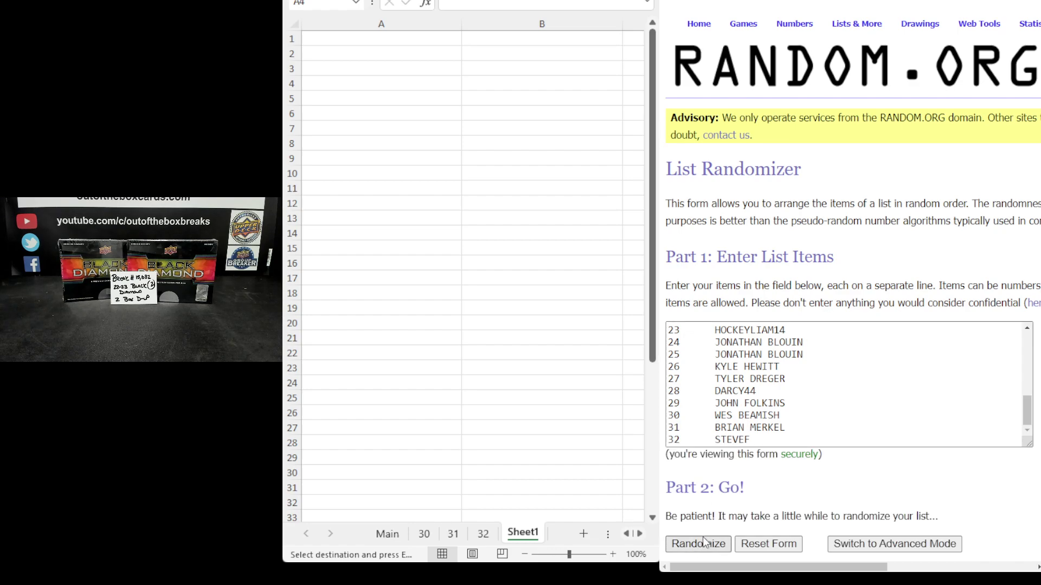
pyautogui.scroll(-5, 701, 461)
pyautogui.click(701, 462)
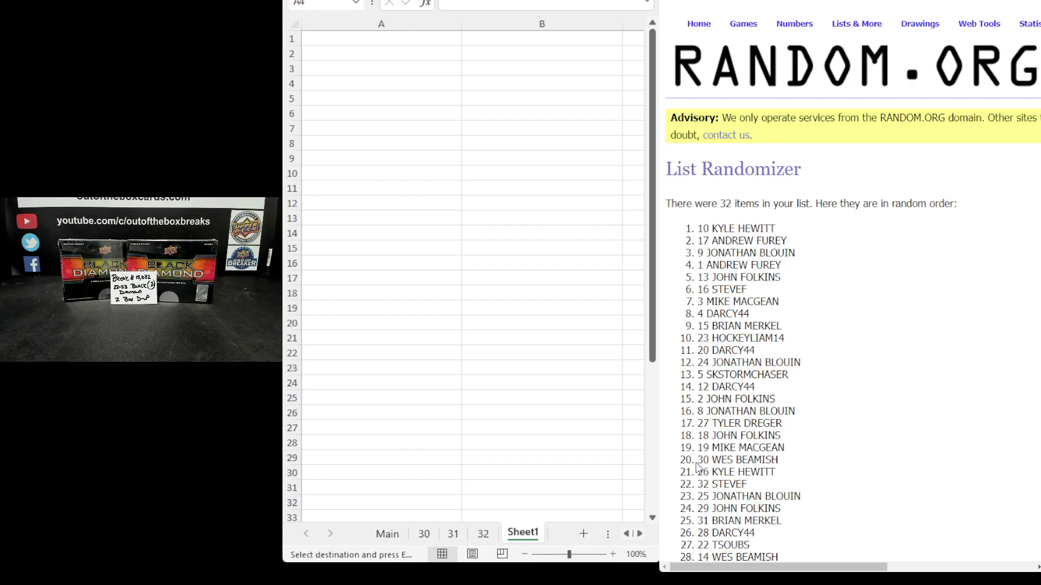
pyautogui.scroll(-5, 701, 463)
pyautogui.click(701, 465)
pyautogui.scroll(-5, 694, 463)
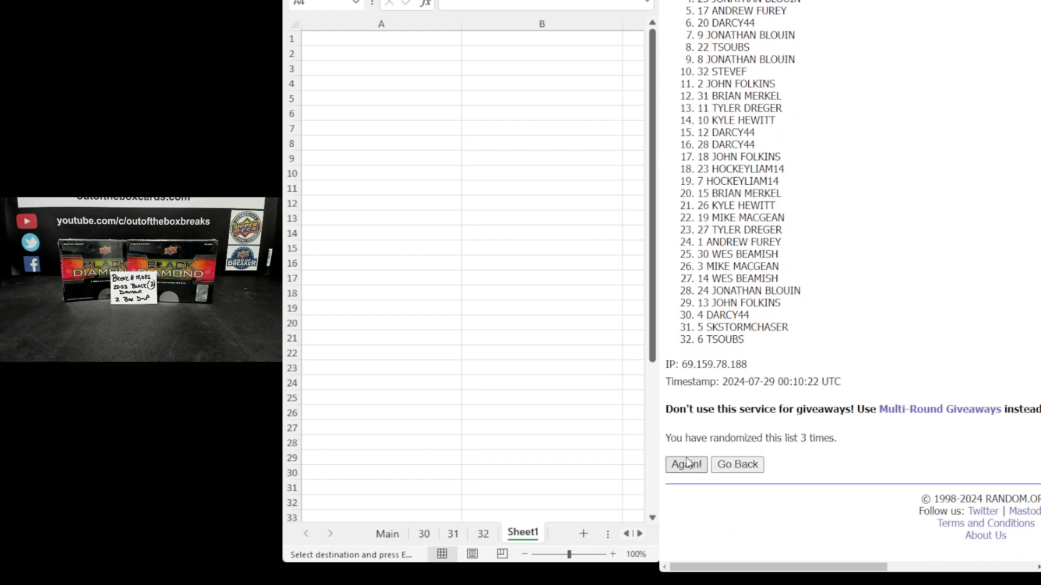
pyautogui.click(686, 465)
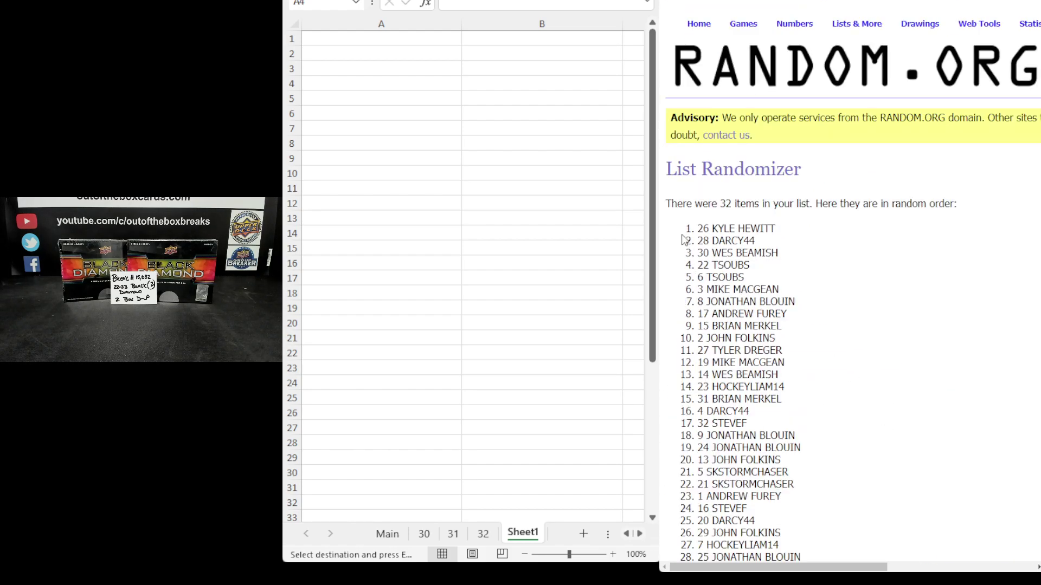
pyautogui.moveTo(684, 230)
pyautogui.mouseDown()
pyautogui.moveTo(759, 244)
pyautogui.moveTo(786, 519)
pyautogui.moveTo(807, 342)
pyautogui.moveTo(764, 340)
pyautogui.moveTo(775, 340)
pyautogui.mouseUp()
pyautogui.hotkey('ctrl', 'c')
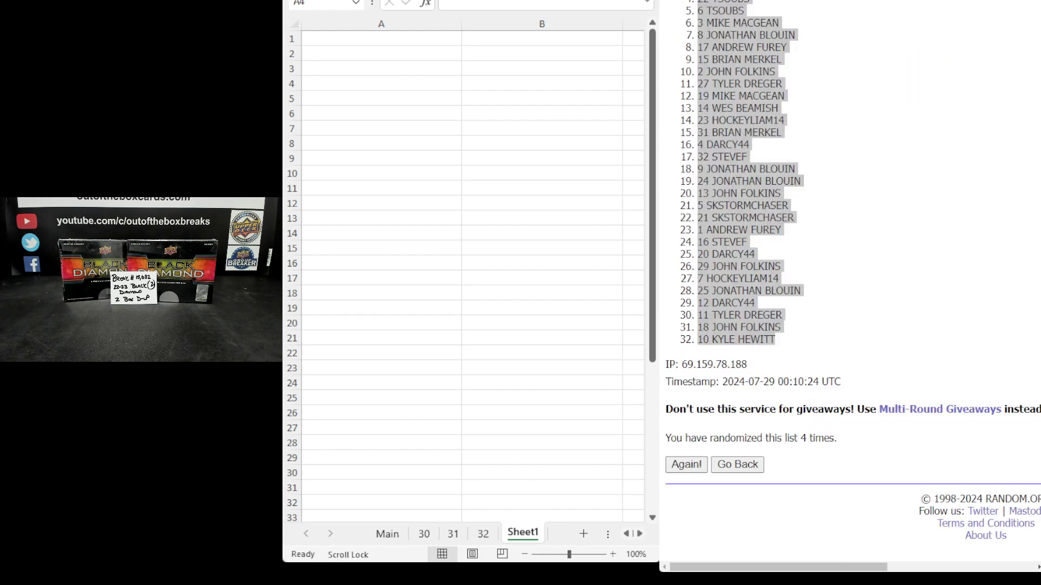
# Step: Paste the randomized participant list into column A starting at cell A1
pyautogui.click(410, 41)
pyautogui.hotkey('ctrl', 'v')
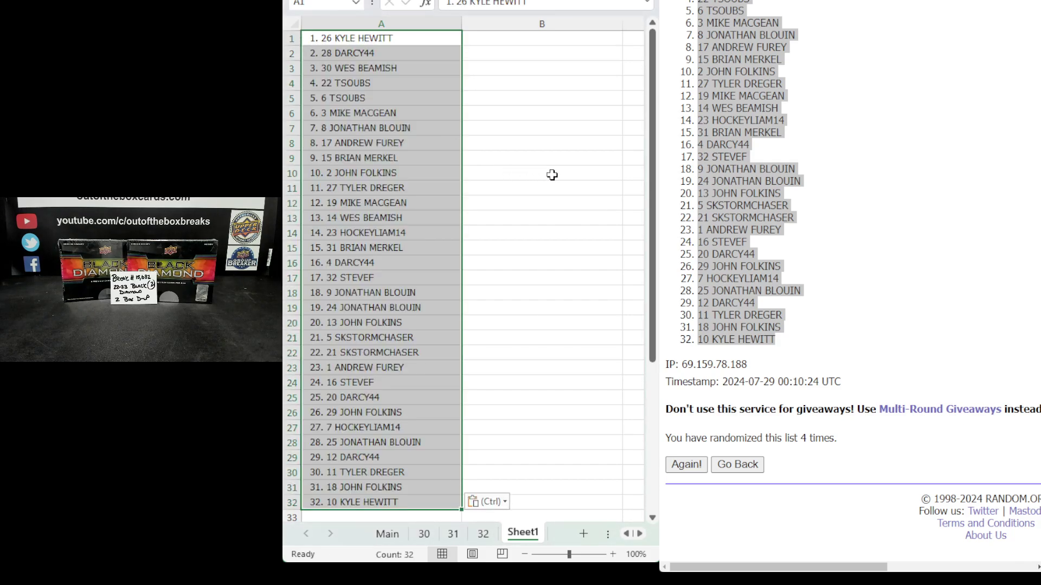
pyautogui.click(551, 173)
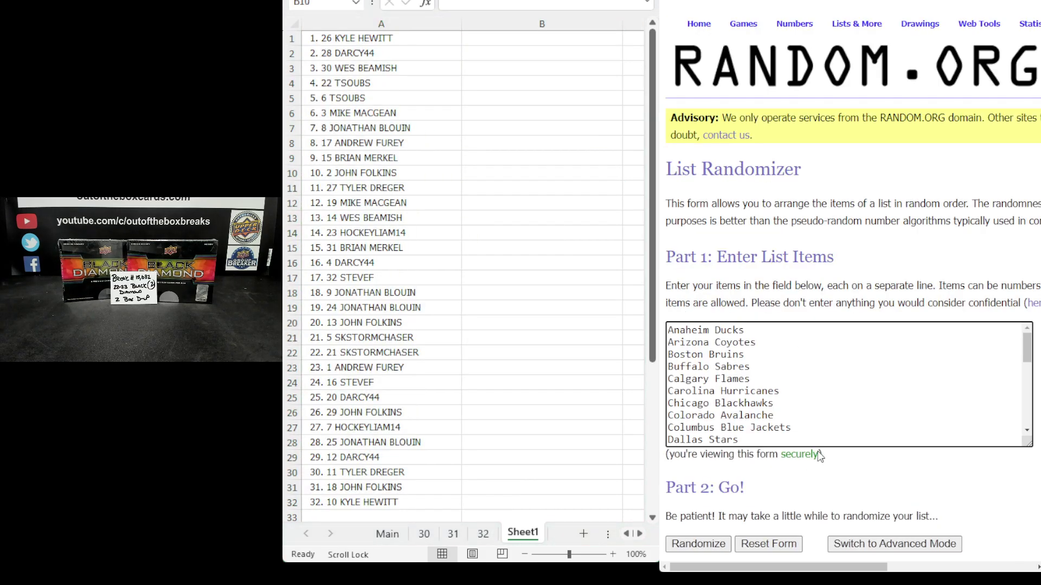
# Step: Shuffle the 32 NHL teams four times in RANDOM.ORG and select the resulting list
pyautogui.scroll(-5, 827, 411)
pyautogui.scroll(-2, 813, 409)
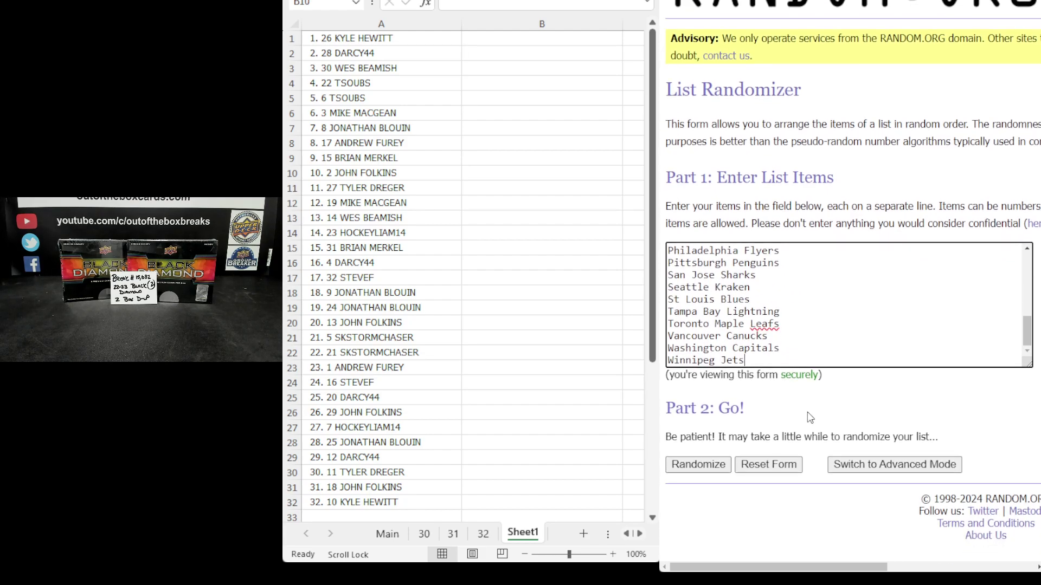
pyautogui.click(698, 464)
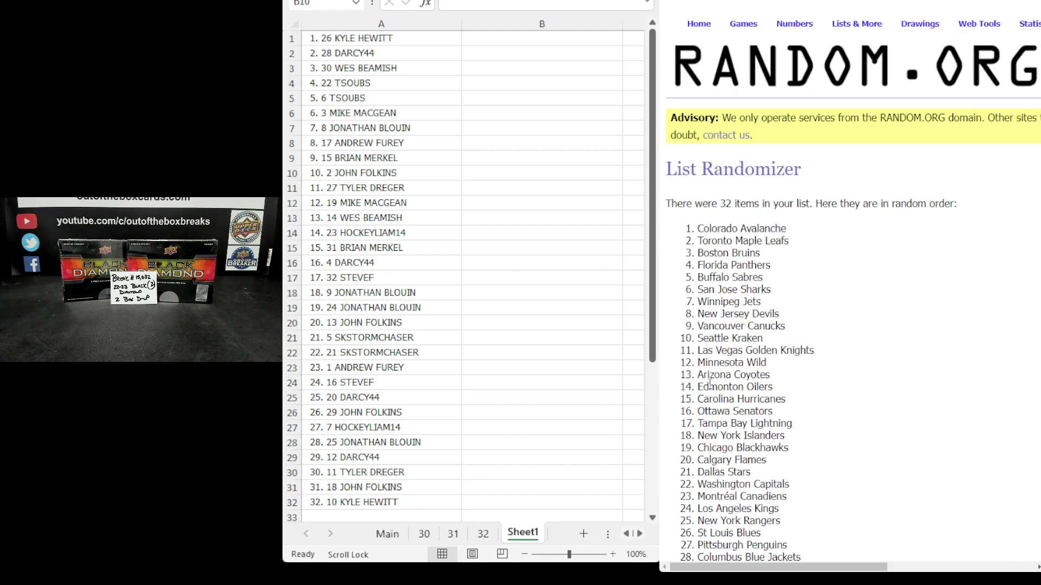
pyautogui.scroll(-3, 720, 365)
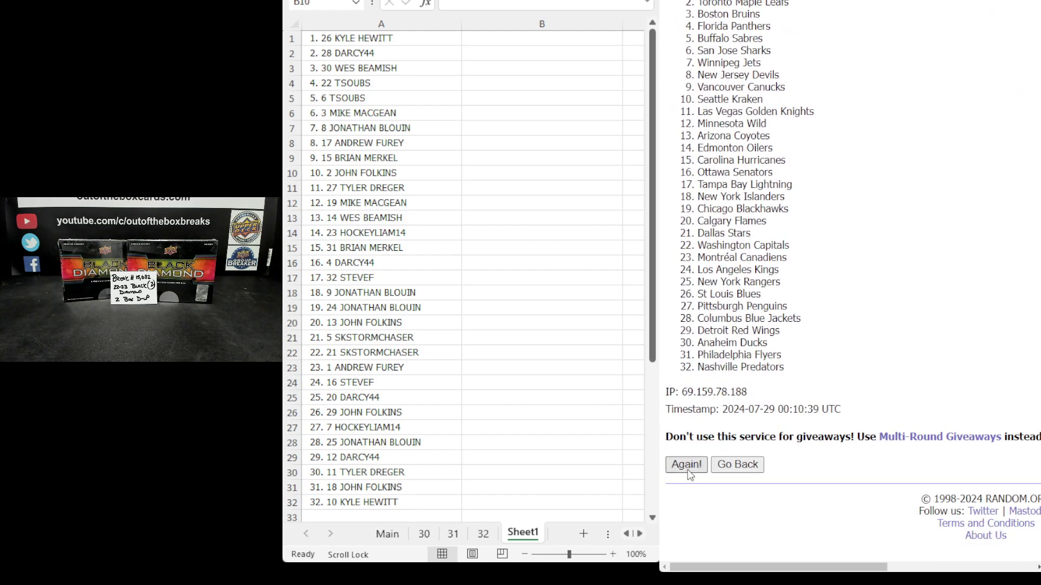
pyautogui.click(686, 466)
pyautogui.scroll(-3, 690, 458)
pyautogui.click(686, 465)
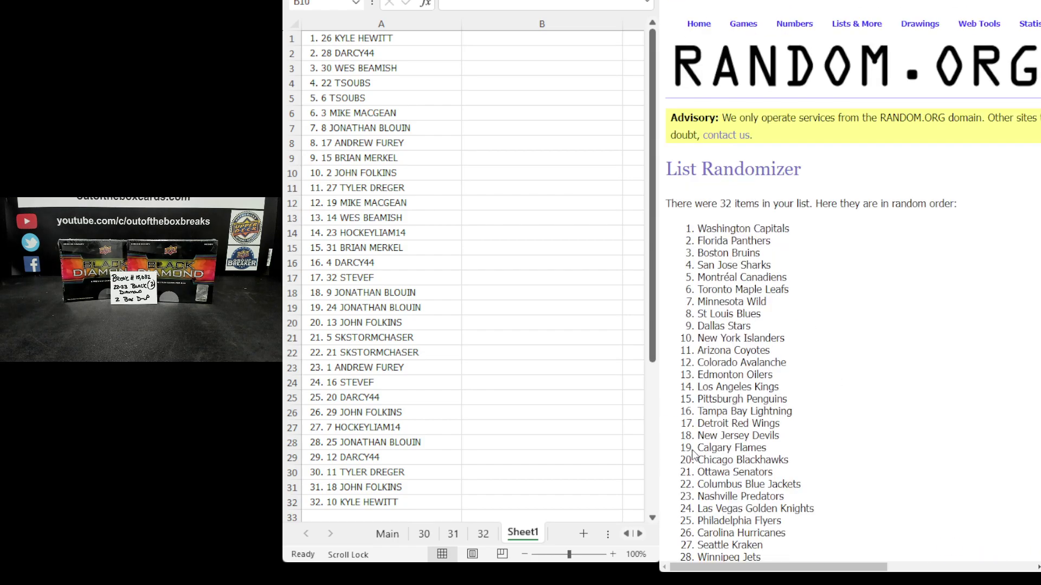
pyautogui.scroll(-4, 688, 458)
pyautogui.click(687, 465)
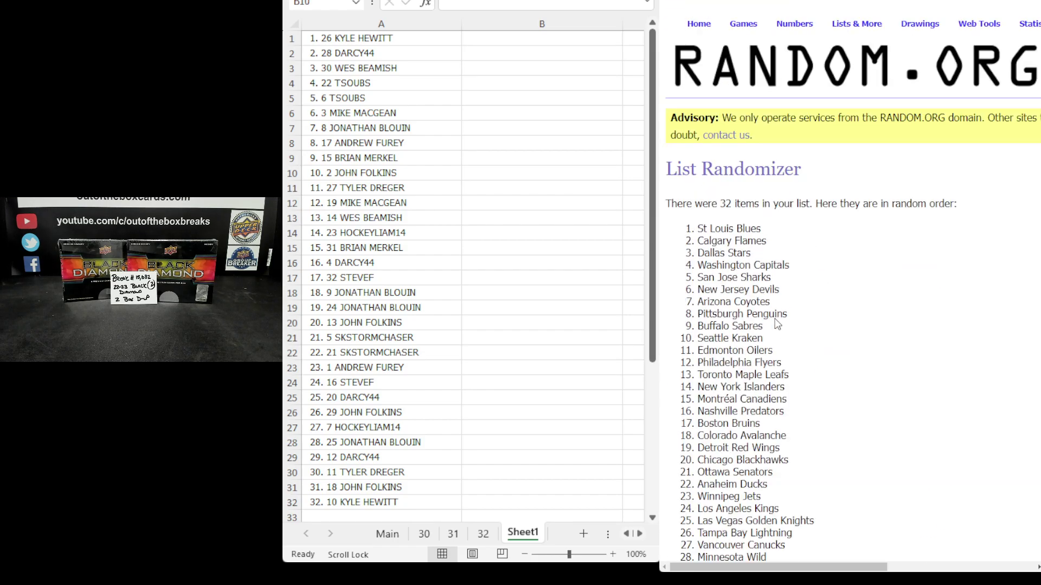
pyautogui.moveTo(678, 231)
pyautogui.mouseDown()
pyautogui.moveTo(922, 534)
pyautogui.moveTo(786, 368)
pyautogui.moveTo(784, 350)
pyautogui.mouseUp()
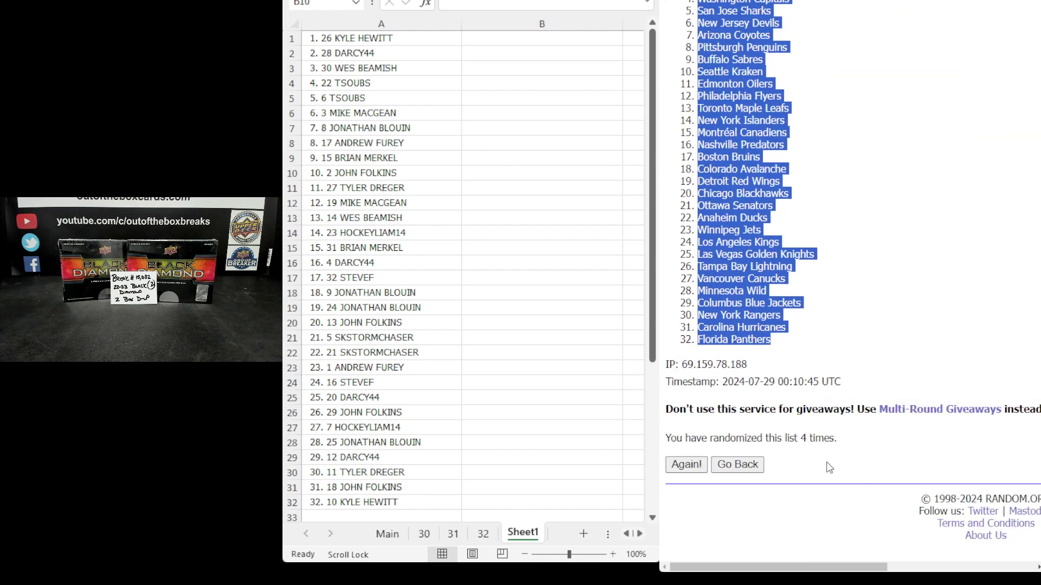
# Step: Paste the randomized NHL teams into column B starting at B1, beside the participants
pyautogui.click(521, 37)
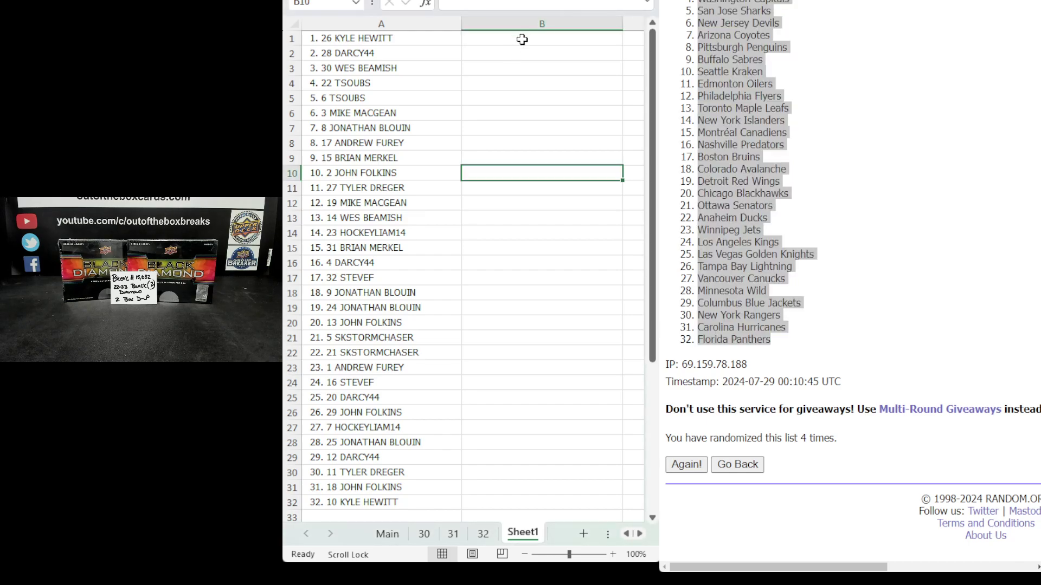
pyautogui.hotkey('ctrl', 'v')
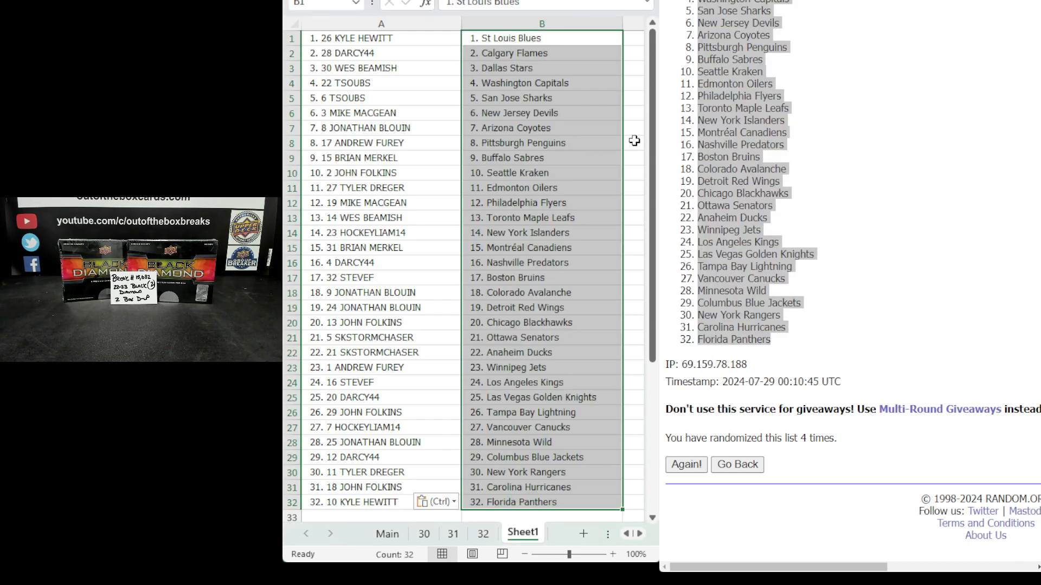
pyautogui.click(632, 140)
# Step: Check the sheet in the File > Print preview, then return to the worksheet
pyautogui.hotkey('alt', 'f')
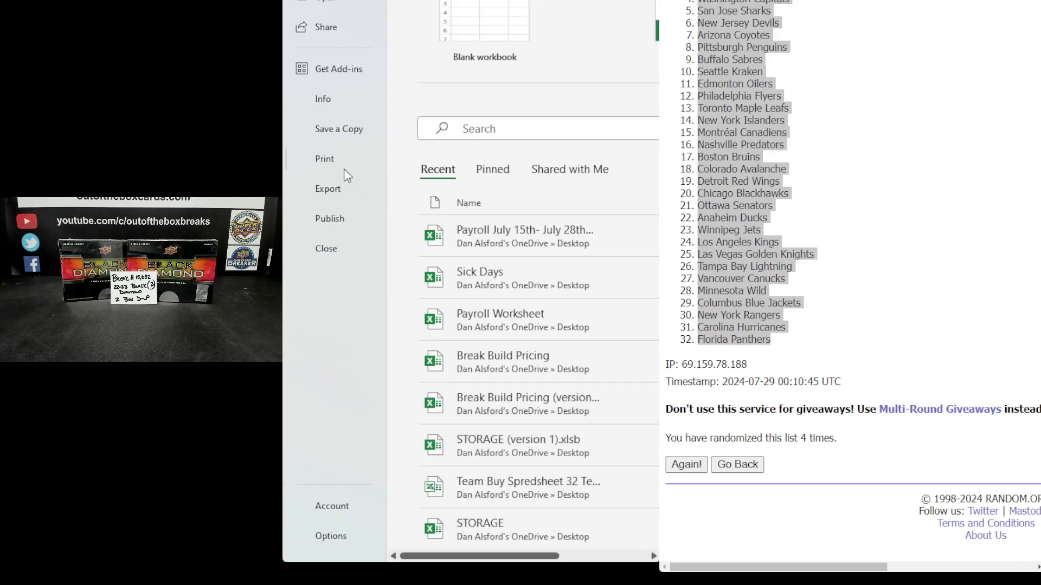
pyautogui.click(324, 163)
pyautogui.press('Escape')
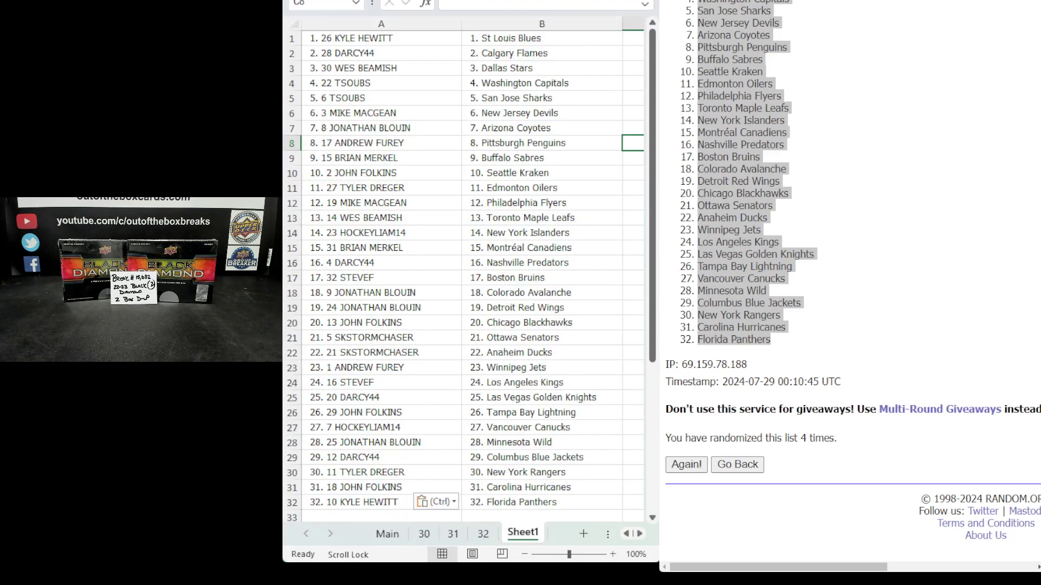